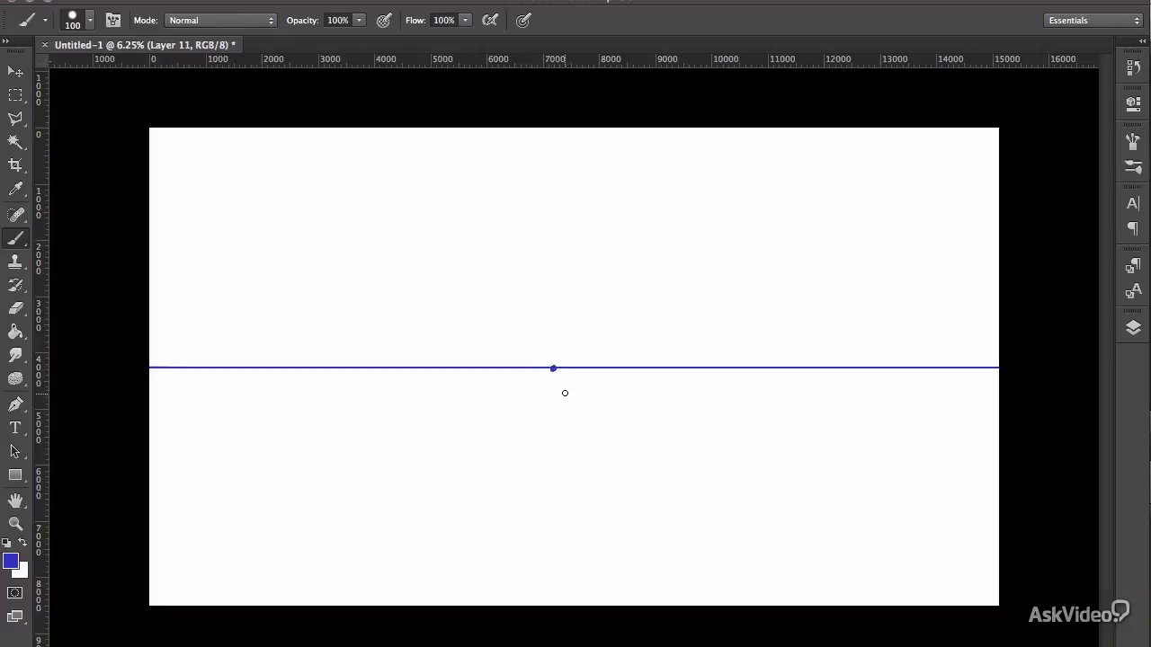
- Draw nine straight blue lines radiating from the vanishing point to the canvas edges
{"action": "left_click", "coordinate": [554, 369]}
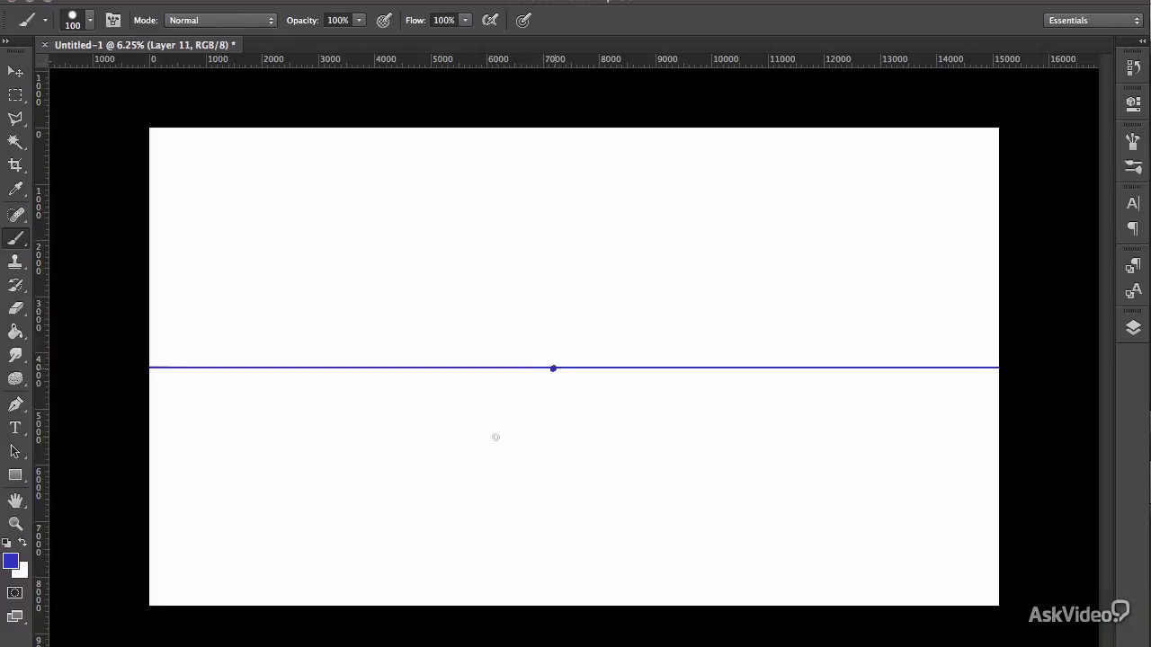
{"action": "left_click", "coordinate": [274, 620], "text": "shift"}
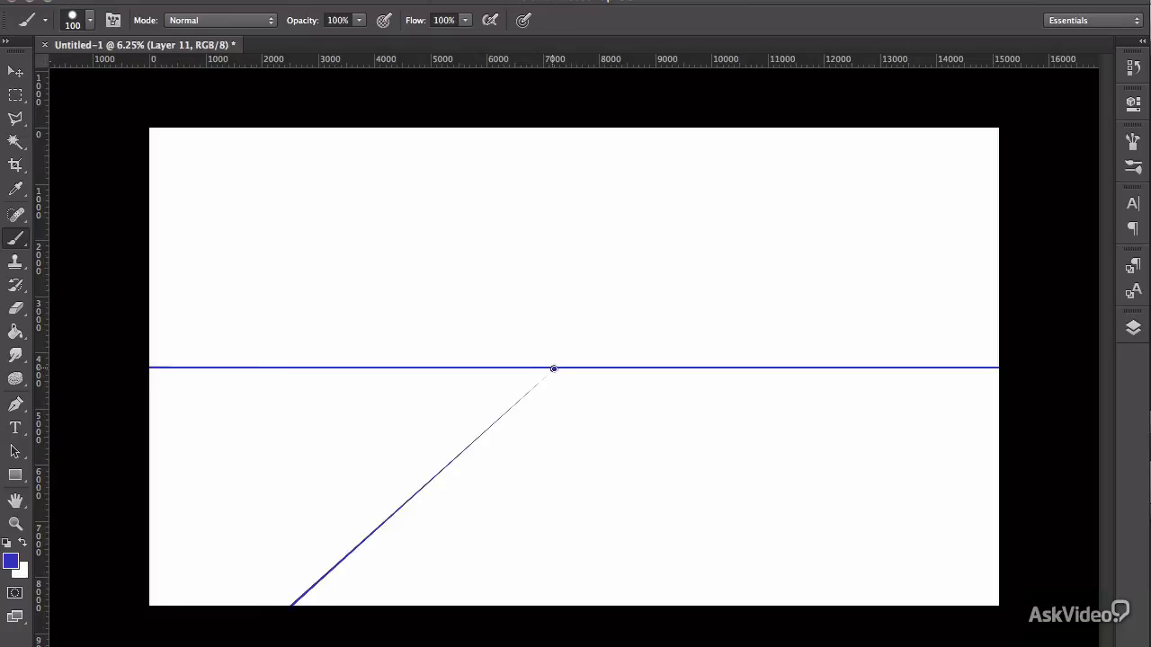
{"action": "left_click", "coordinate": [745, 618], "text": "shift"}
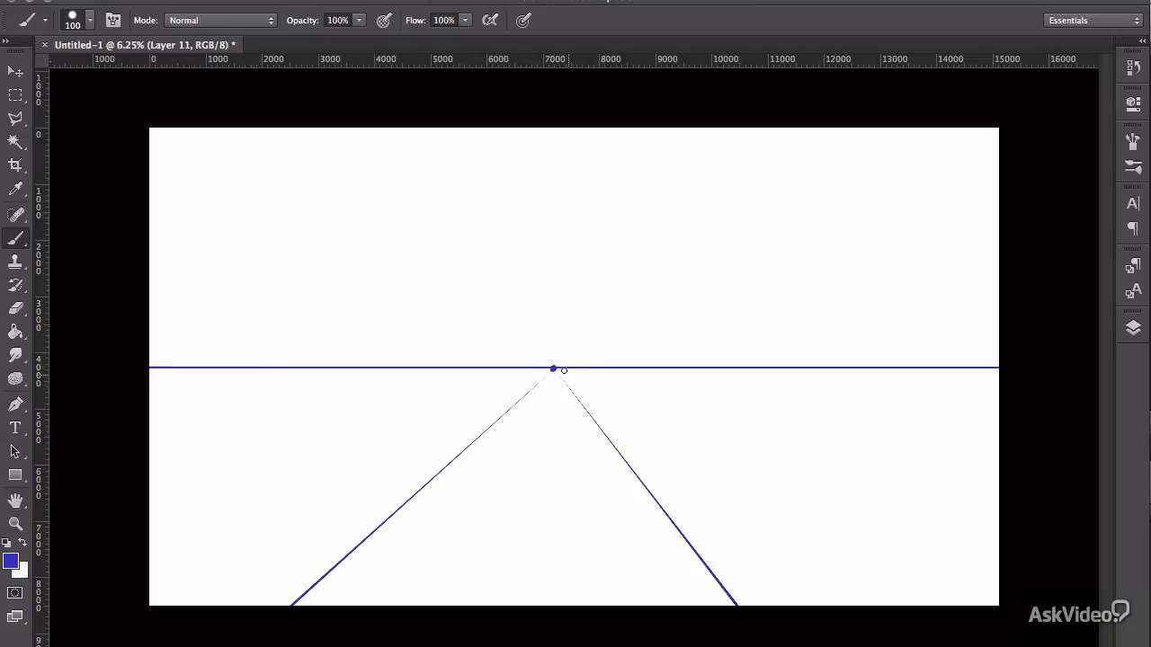
{"action": "left_click", "coordinate": [754, 114], "text": "shift"}
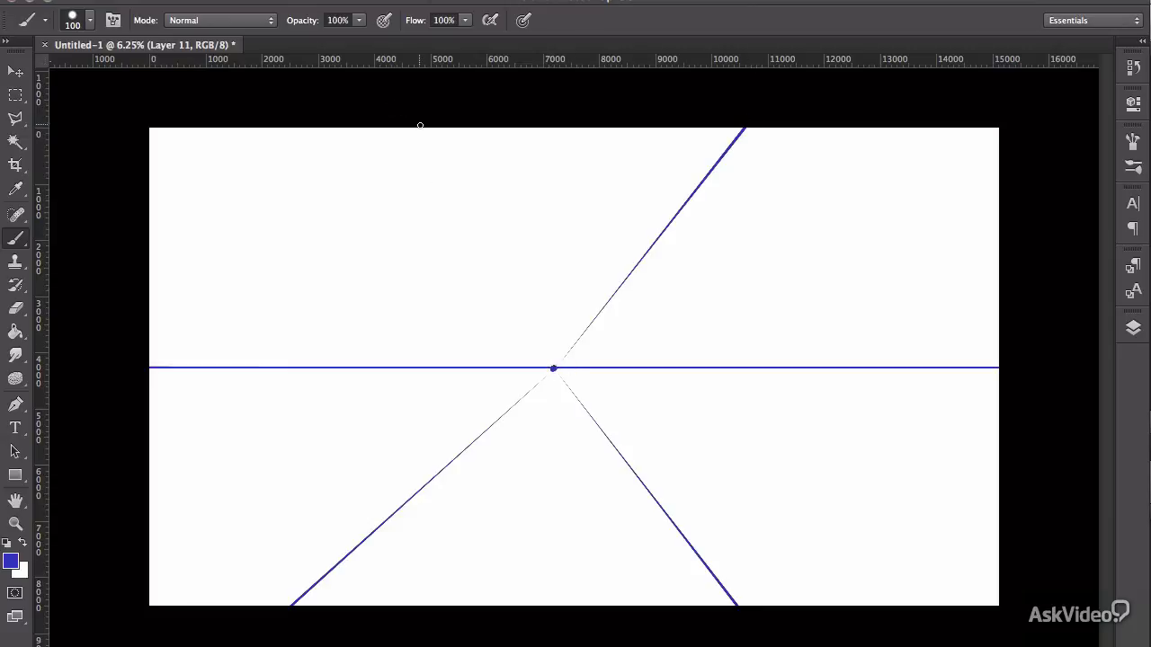
{"action": "left_click", "coordinate": [371, 118], "text": "shift"}
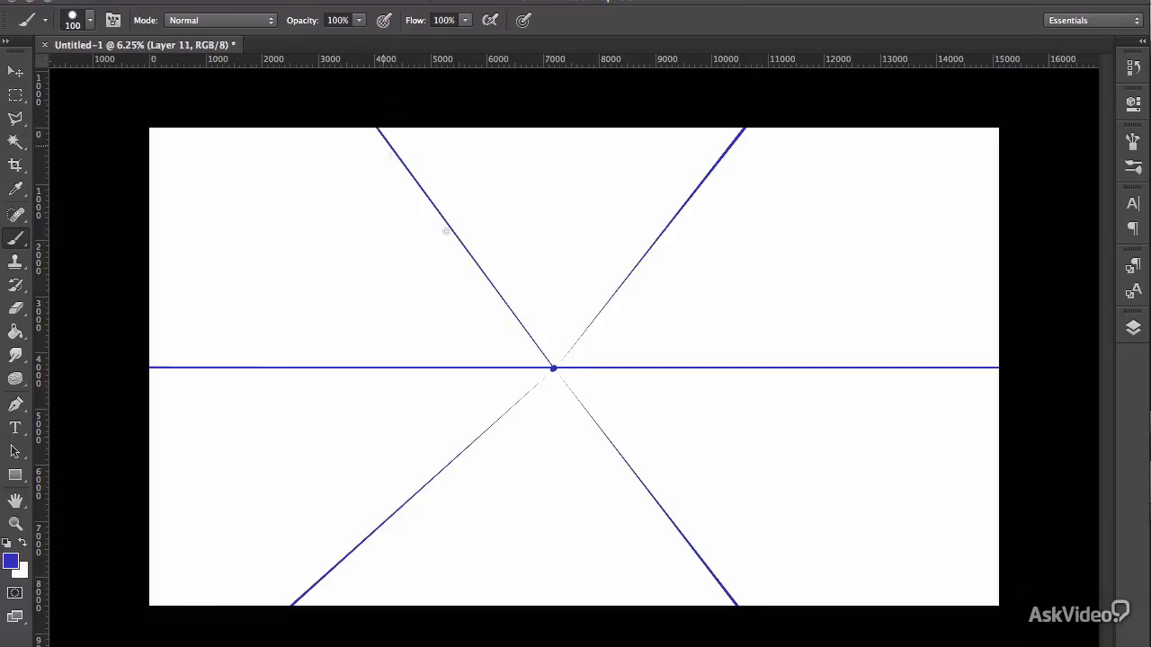
{"action": "left_click", "coordinate": [147, 577], "text": "shift"}
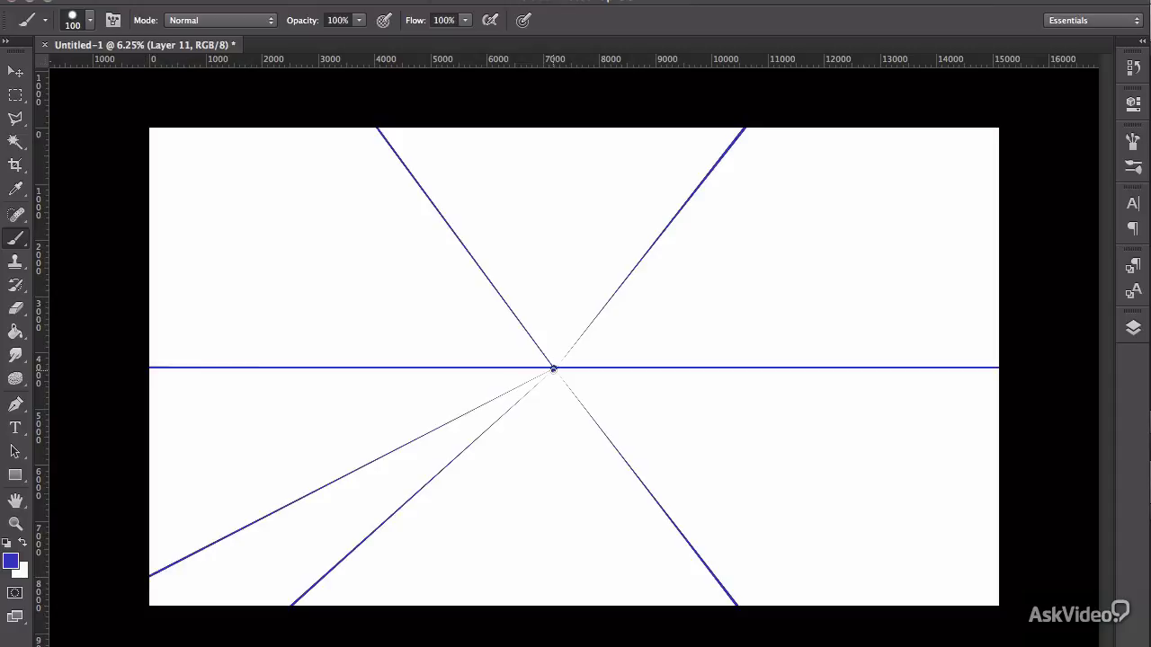
{"action": "left_click", "coordinate": [464, 606], "text": "shift"}
{"action": "left_click", "coordinate": [625, 606], "text": "shift"}
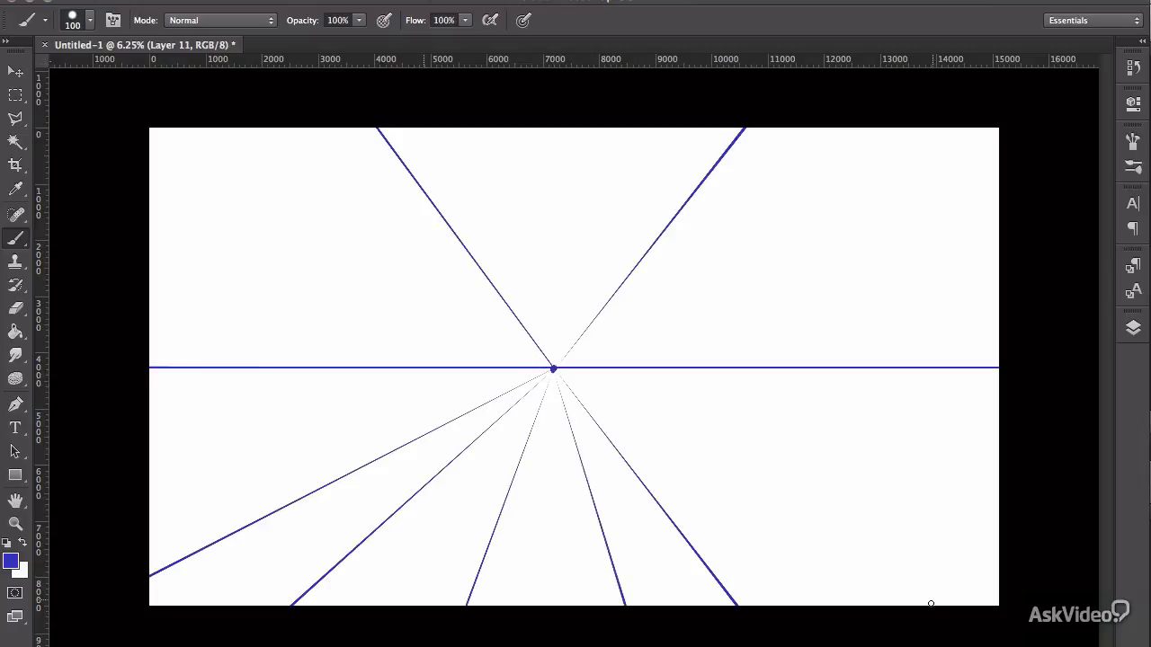
{"action": "left_click", "coordinate": [938, 605], "text": "shift"}
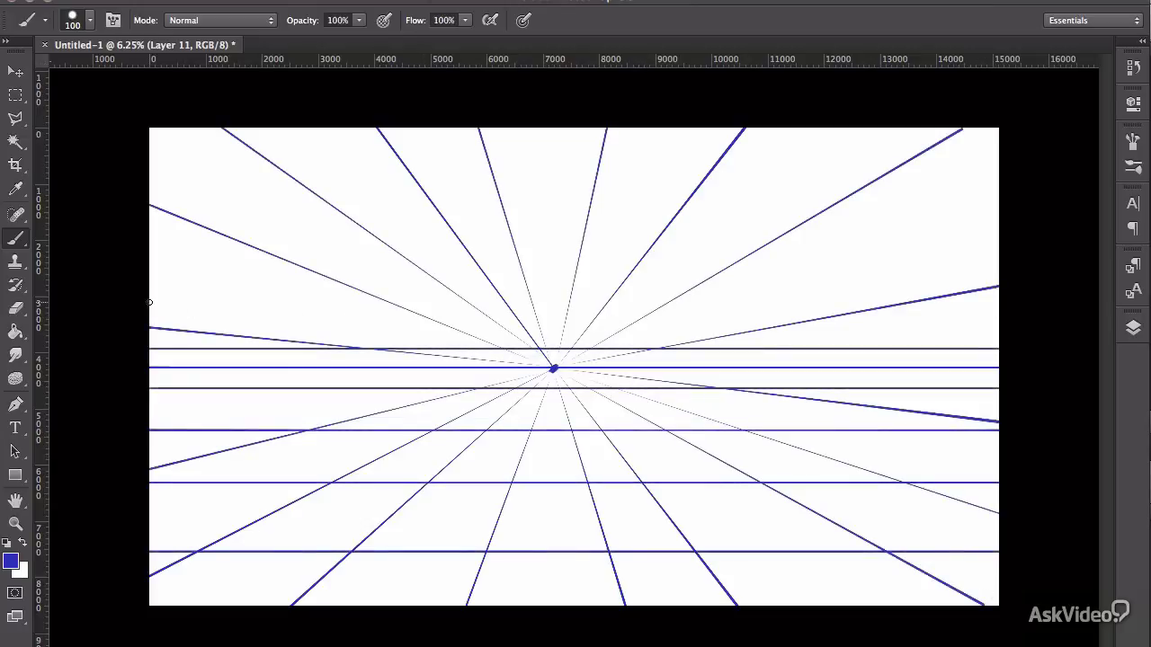
- Draw horizontal lines across the canvas above the horizon, undoing the last one
{"action": "left_click_drag", "start_coordinate": [149, 305], "coordinate": [1070, 256]}
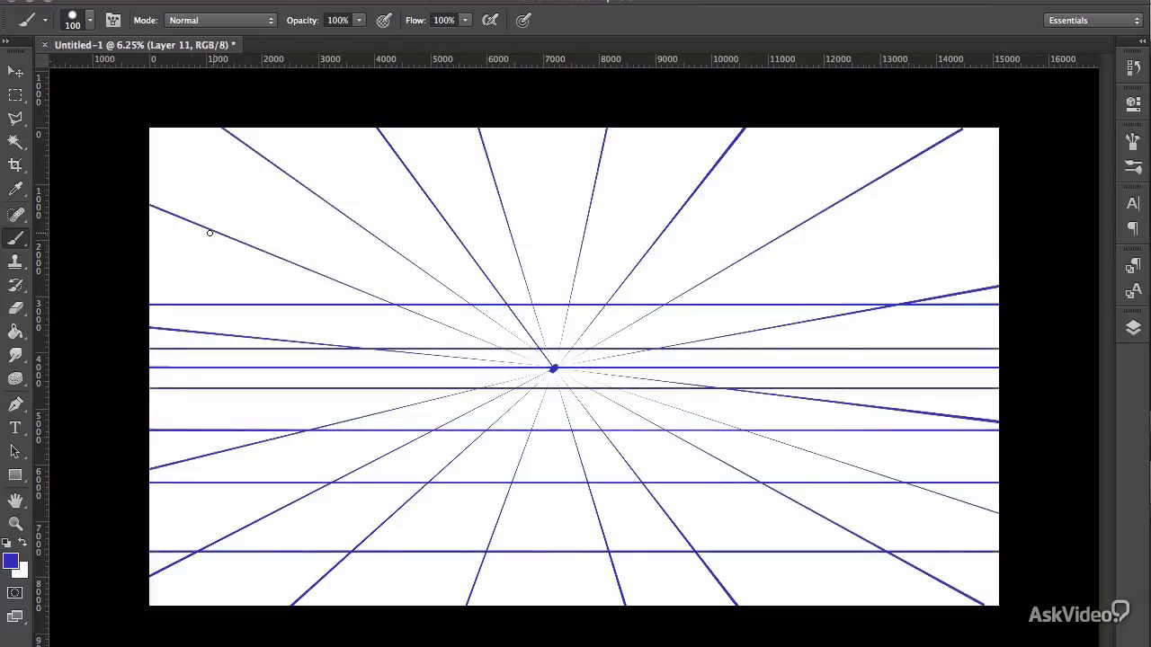
{"action": "mouse_move", "coordinate": [138, 259]}
{"action": "left_mouse_down"}
{"action": "mouse_move", "coordinate": [377, 238]}
{"action": "mouse_move", "coordinate": [1039, 226]}
{"action": "left_mouse_up"}
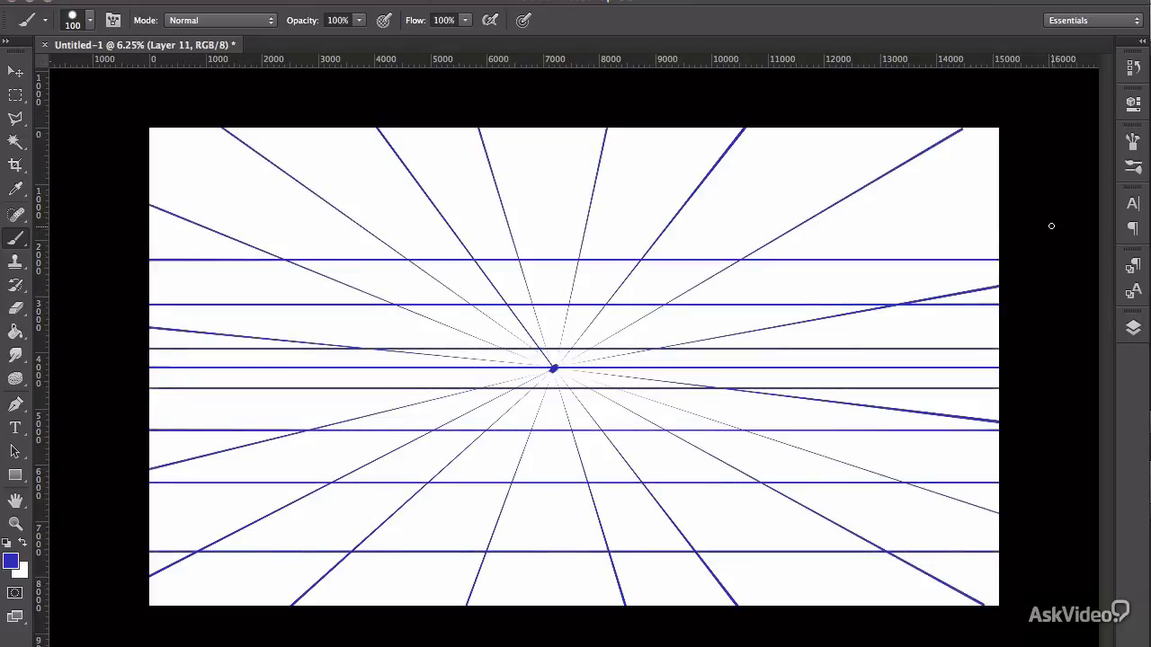
{"action": "key", "text": "ctrl+z"}
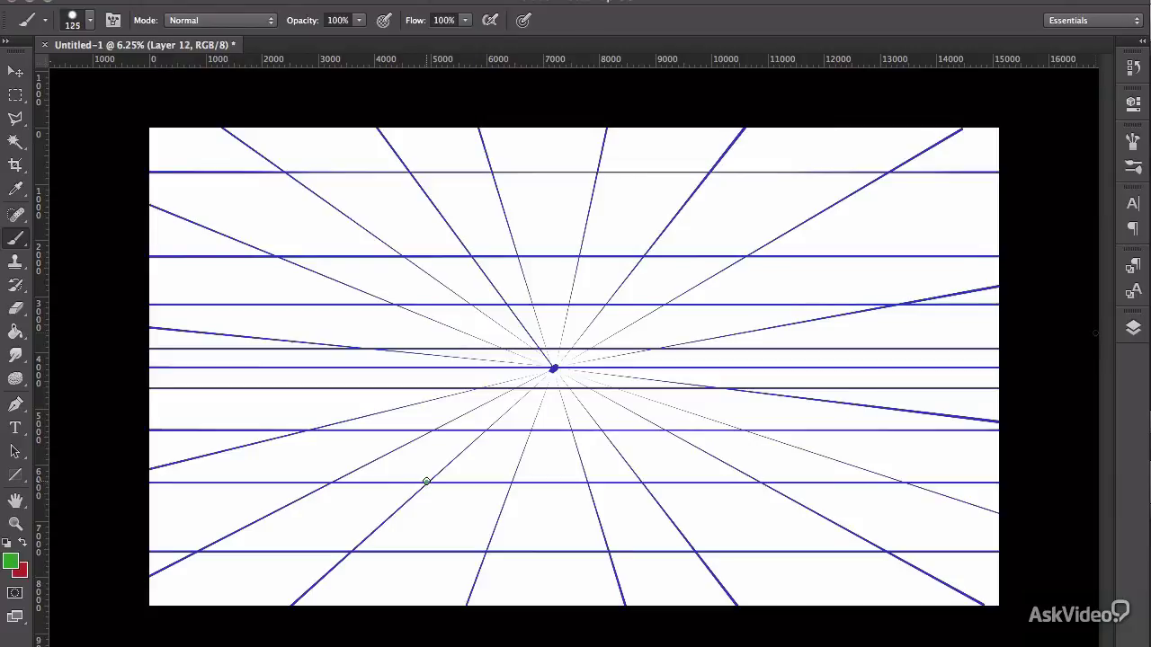
- Draw the box's bottom face: two green receding edges joined by red lines
{"action": "left_click", "coordinate": [486, 432], "text": "shift"}
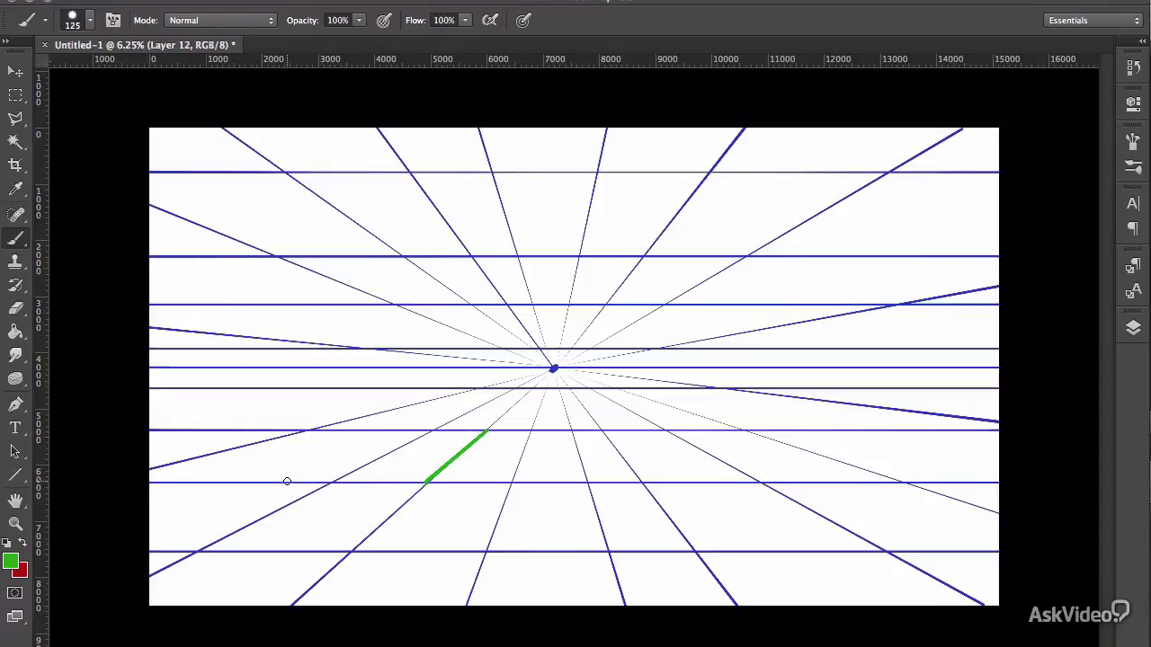
{"action": "left_click_drag", "start_coordinate": [396, 434], "coordinate": [284, 481]}
{"action": "key", "text": "x"}
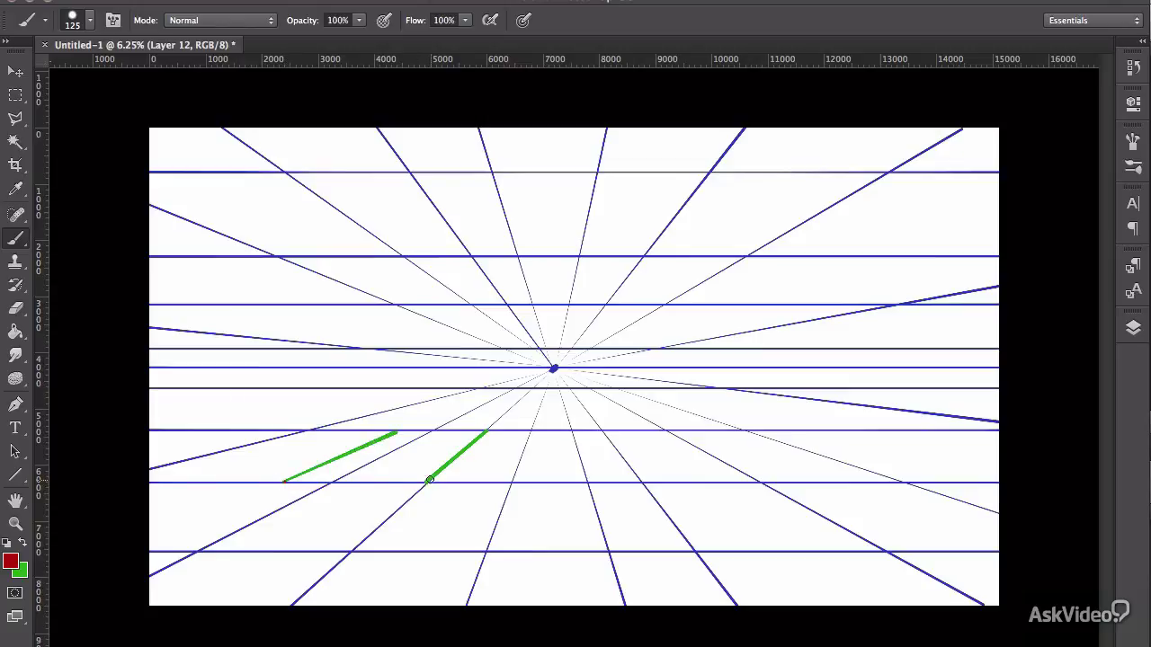
{"action": "left_click", "coordinate": [429, 480], "text": "shift"}
{"action": "left_click", "coordinate": [396, 433]}
{"action": "left_click", "coordinate": [485, 431], "text": "shift"}
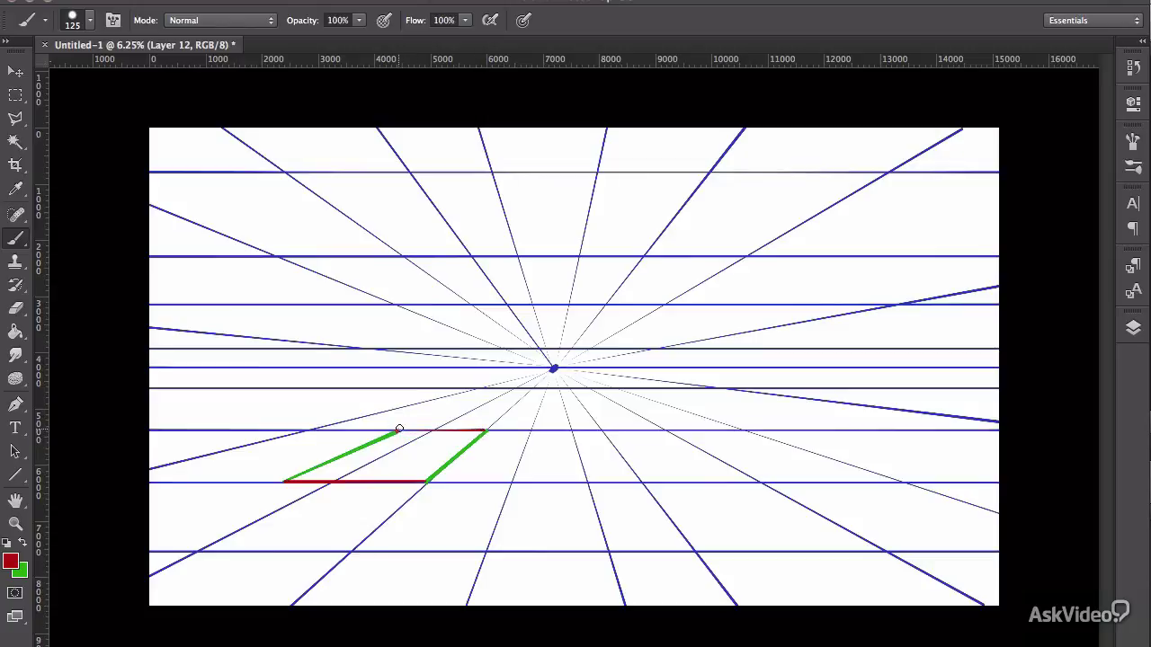
{"action": "left_click_drag", "start_coordinate": [396, 433], "coordinate": [480, 438]}
- Raise a red vertical from the back corner and add a green receding edge from its top
{"action": "left_click_drag", "start_coordinate": [486, 431], "coordinate": [483, 312]}
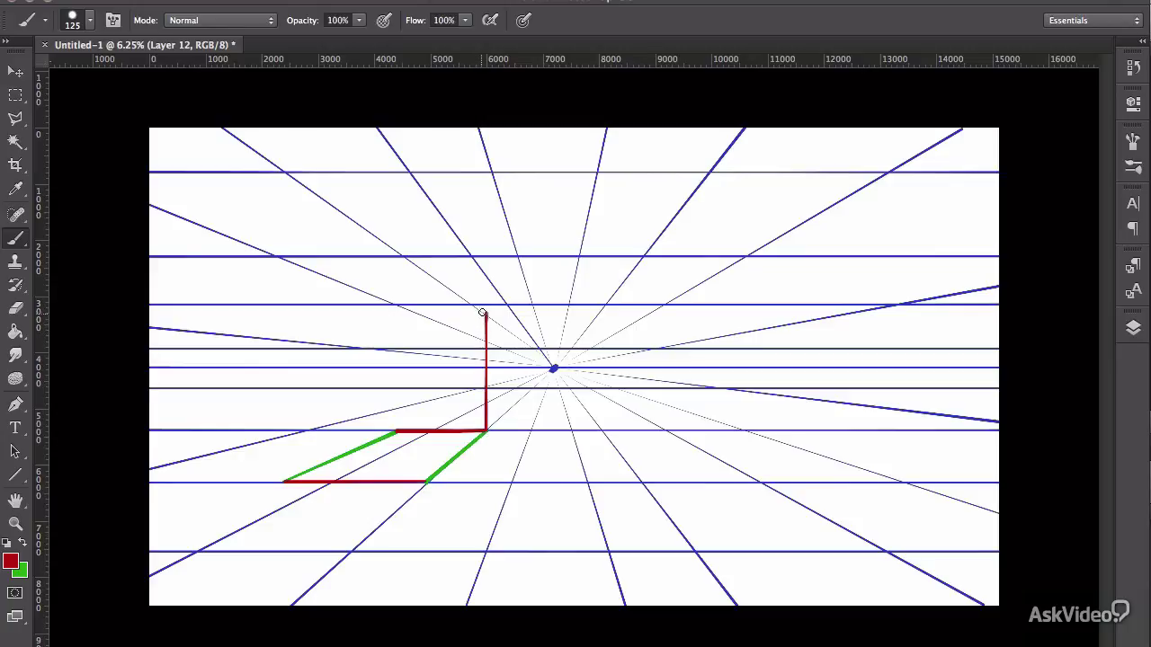
{"action": "key", "text": "x"}
{"action": "left_click", "coordinate": [484, 314]}
{"action": "left_click", "coordinate": [406, 259], "text": "shift"}
{"action": "key", "text": "x"}
- Draw the red front-face verticals and the green upper-left receding edge to finish the box
{"action": "left_click_drag", "start_coordinate": [425, 482], "coordinate": [423, 268]}
{"action": "mouse_move", "coordinate": [284, 481]}
{"action": "left_mouse_down"}
{"action": "mouse_move", "coordinate": [312, 271]}
{"action": "mouse_move", "coordinate": [293, 269]}
{"action": "mouse_move", "coordinate": [423, 269]}
{"action": "left_mouse_up"}
{"action": "mouse_move", "coordinate": [396, 432]}
{"action": "left_mouse_down"}
{"action": "mouse_move", "coordinate": [397, 312]}
{"action": "mouse_move", "coordinate": [483, 312]}
{"action": "left_mouse_up"}
{"action": "key", "text": "x"}
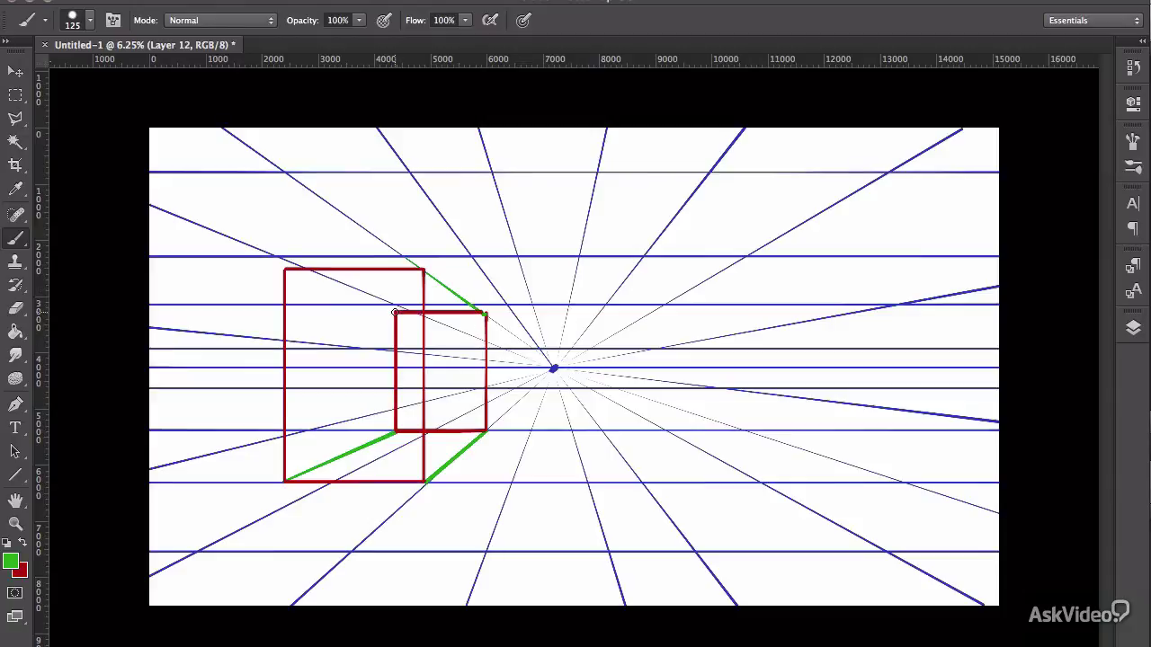
{"action": "left_click", "coordinate": [396, 312]}
{"action": "left_click", "coordinate": [284, 269], "text": "shift"}
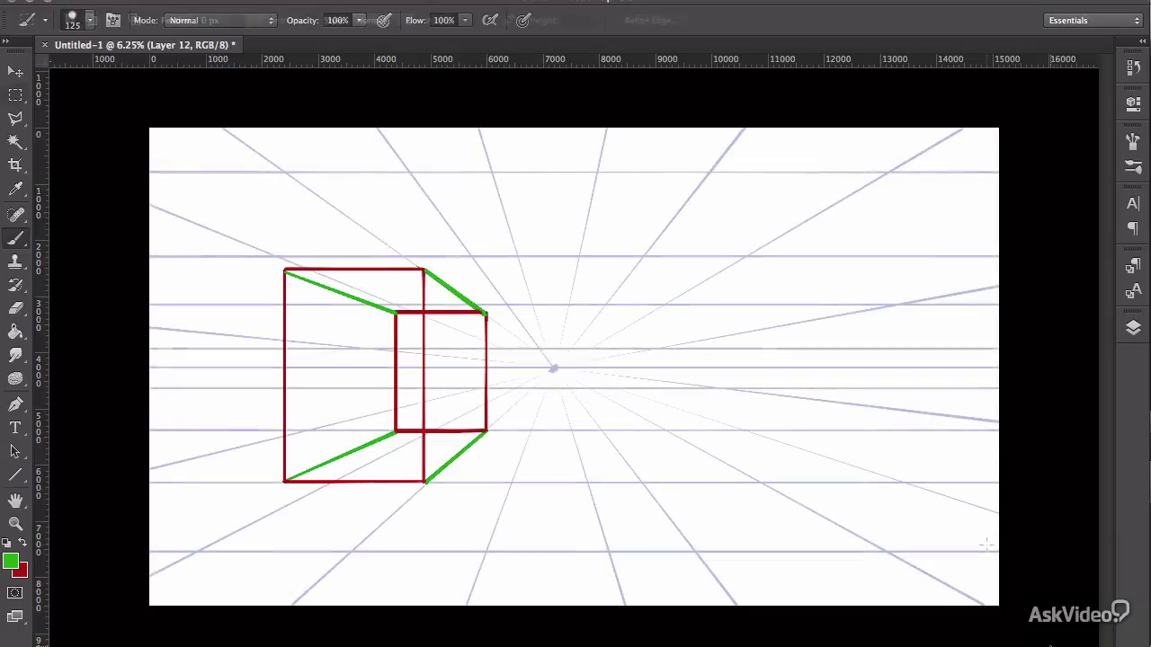
- Outline and hatch the right box's green bottom face beside the vanishing point
{"action": "left_click_drag", "start_coordinate": [605, 432], "coordinate": [746, 431]}
{"action": "left_click_drag", "start_coordinate": [642, 485], "coordinate": [900, 485]}
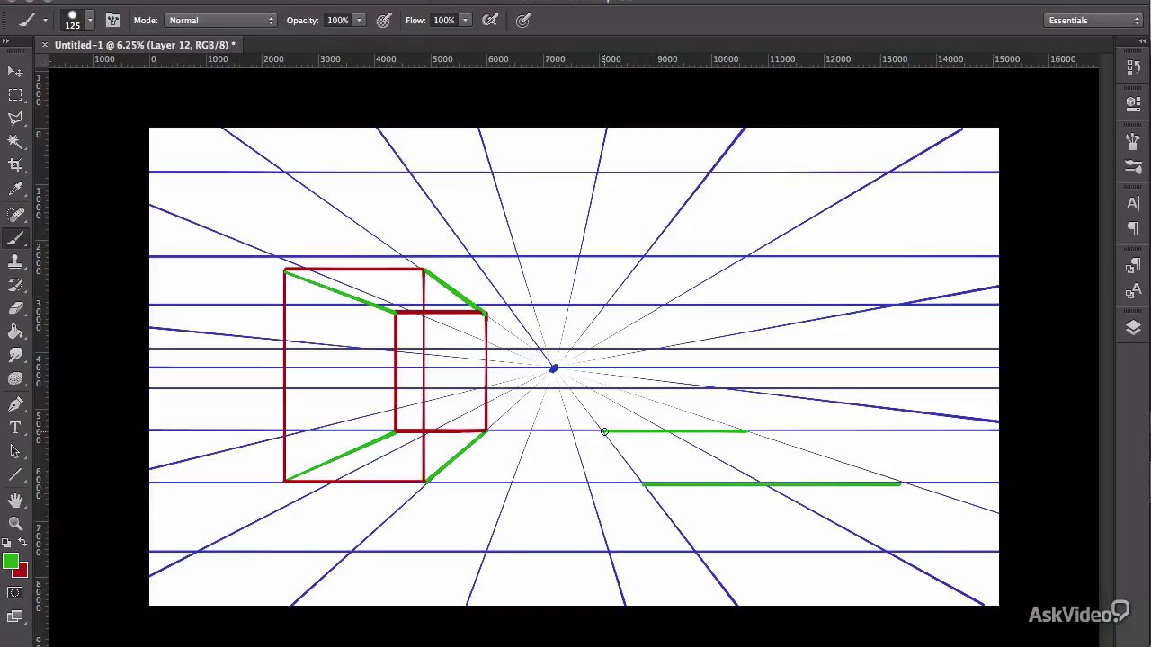
{"action": "left_click", "coordinate": [643, 485]}
{"action": "left_click", "coordinate": [604, 432], "text": "shift"}
{"action": "left_click", "coordinate": [899, 484]}
{"action": "left_click", "coordinate": [747, 432], "text": "shift"}
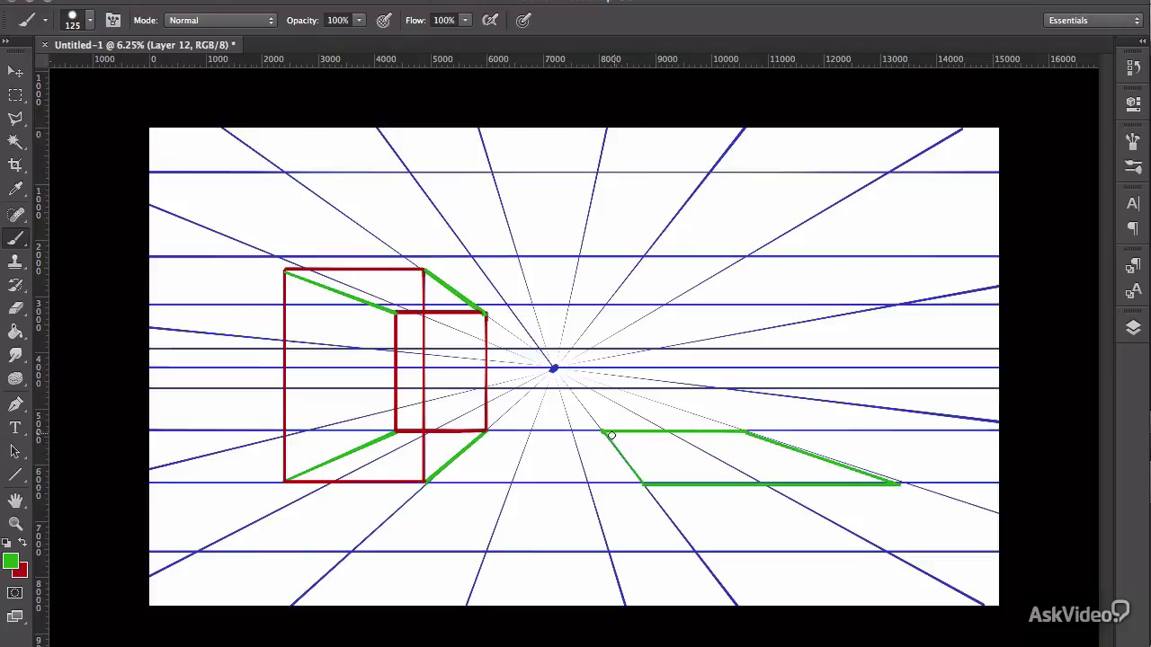
{"action": "mouse_move", "coordinate": [610, 435]}
{"action": "left_mouse_down"}
{"action": "mouse_move", "coordinate": [685, 445]}
{"action": "mouse_move", "coordinate": [677, 479]}
{"action": "mouse_move", "coordinate": [762, 475]}
{"action": "mouse_move", "coordinate": [797, 458]}
{"action": "mouse_move", "coordinate": [604, 375]}
{"action": "mouse_move", "coordinate": [603, 308]}
{"action": "left_mouse_up"}
- Draw three red vertical edges up from the bottom face's corners
{"action": "key", "text": "x"}
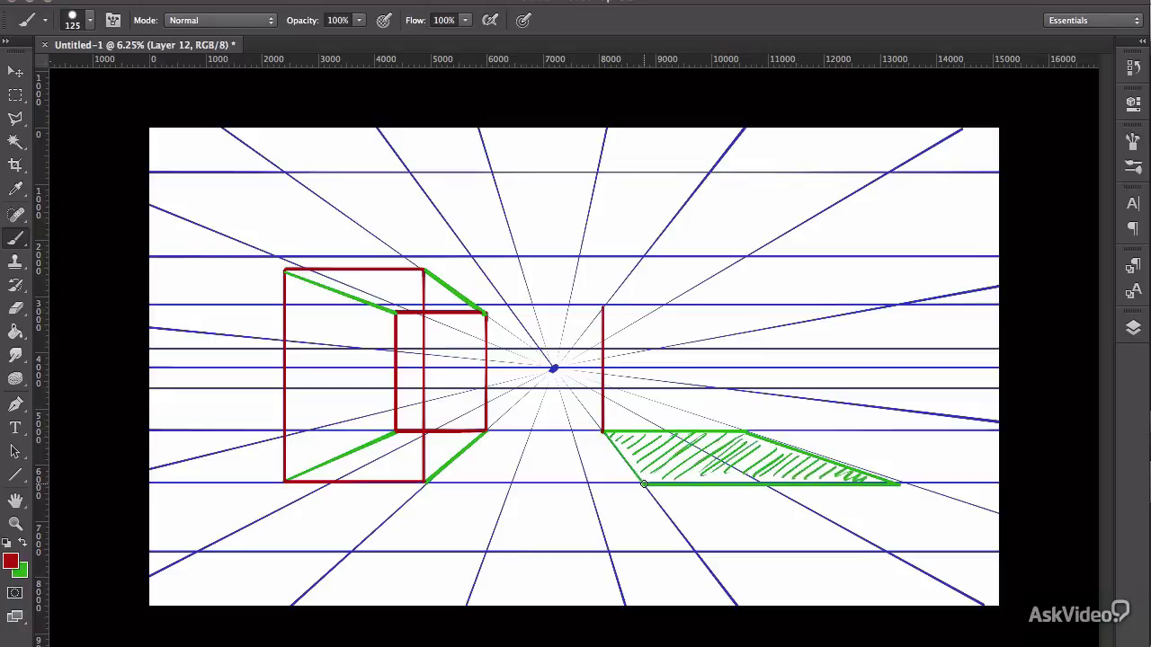
{"action": "left_click_drag", "start_coordinate": [643, 483], "coordinate": [644, 258]}
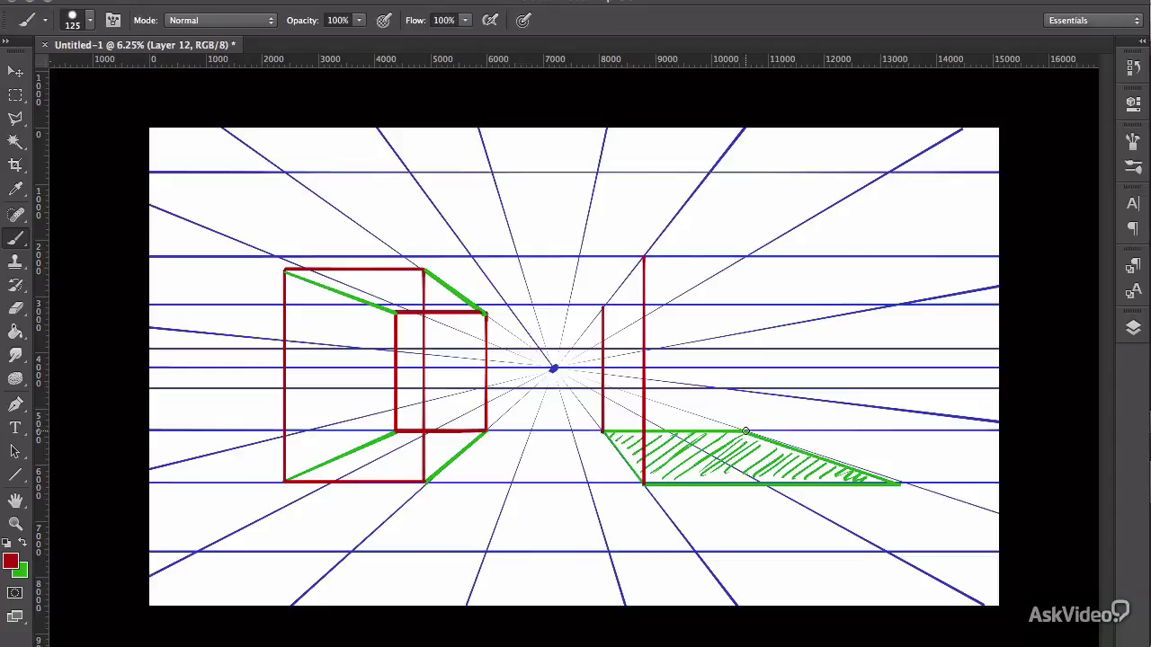
{"action": "left_click_drag", "start_coordinate": [746, 432], "coordinate": [746, 303]}
{"action": "left_click_drag", "start_coordinate": [898, 483], "coordinate": [848, 262]}
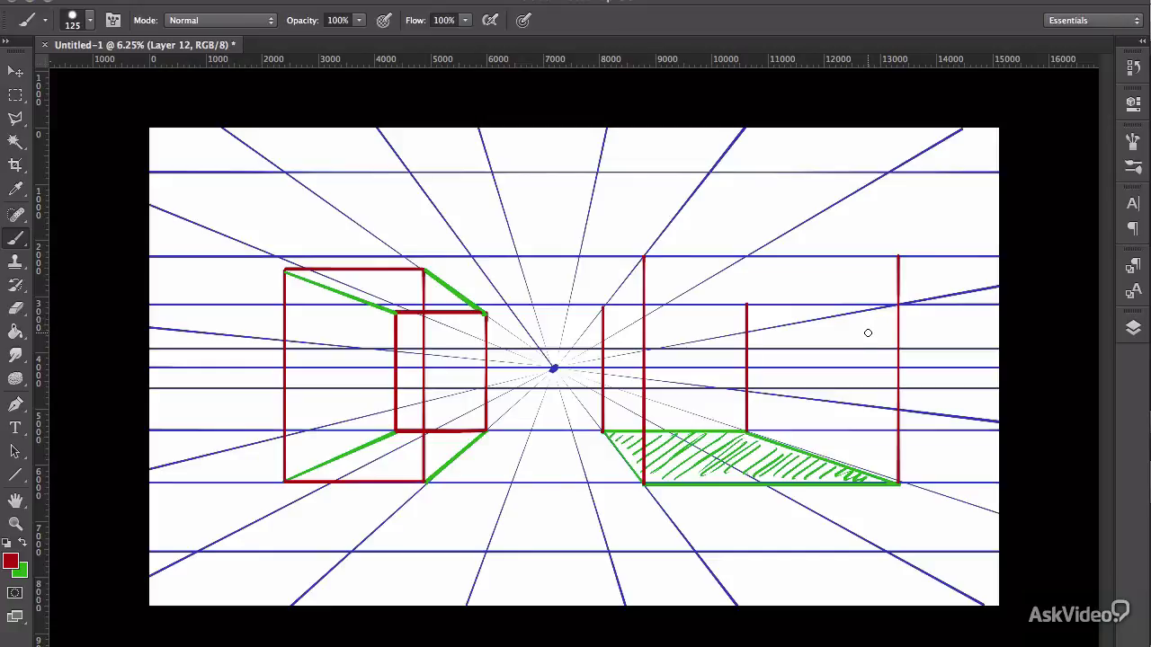
- Outline the right box's top face in green and hatch it
{"action": "key", "text": "x"}
{"action": "left_click", "coordinate": [644, 257], "text": "shift"}
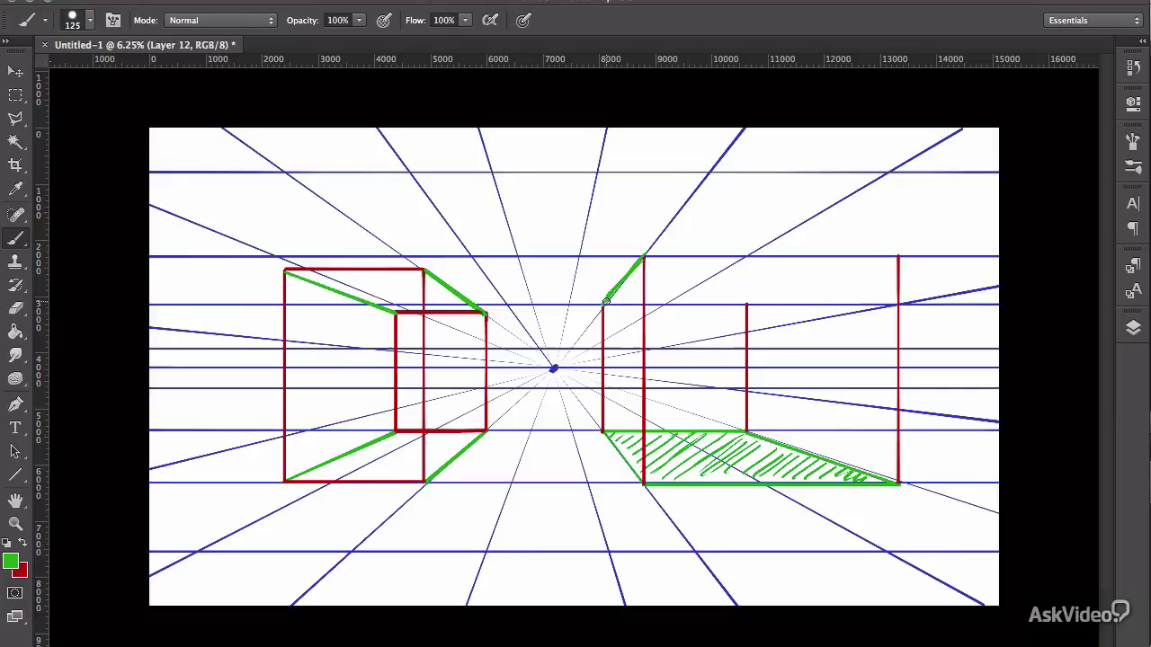
{"action": "mouse_move", "coordinate": [606, 303]}
{"action": "left_mouse_down"}
{"action": "mouse_move", "coordinate": [740, 305]}
{"action": "mouse_move", "coordinate": [897, 258]}
{"action": "left_mouse_up"}
{"action": "mouse_move", "coordinate": [643, 257]}
{"action": "left_mouse_down"}
{"action": "mouse_move", "coordinate": [747, 269]}
{"action": "mouse_move", "coordinate": [885, 256]}
{"action": "left_mouse_up"}
{"action": "mouse_move", "coordinate": [627, 281]}
{"action": "left_mouse_down"}
{"action": "mouse_move", "coordinate": [683, 267]}
{"action": "mouse_move", "coordinate": [832, 274]}
{"action": "mouse_move", "coordinate": [879, 261]}
{"action": "left_mouse_up"}
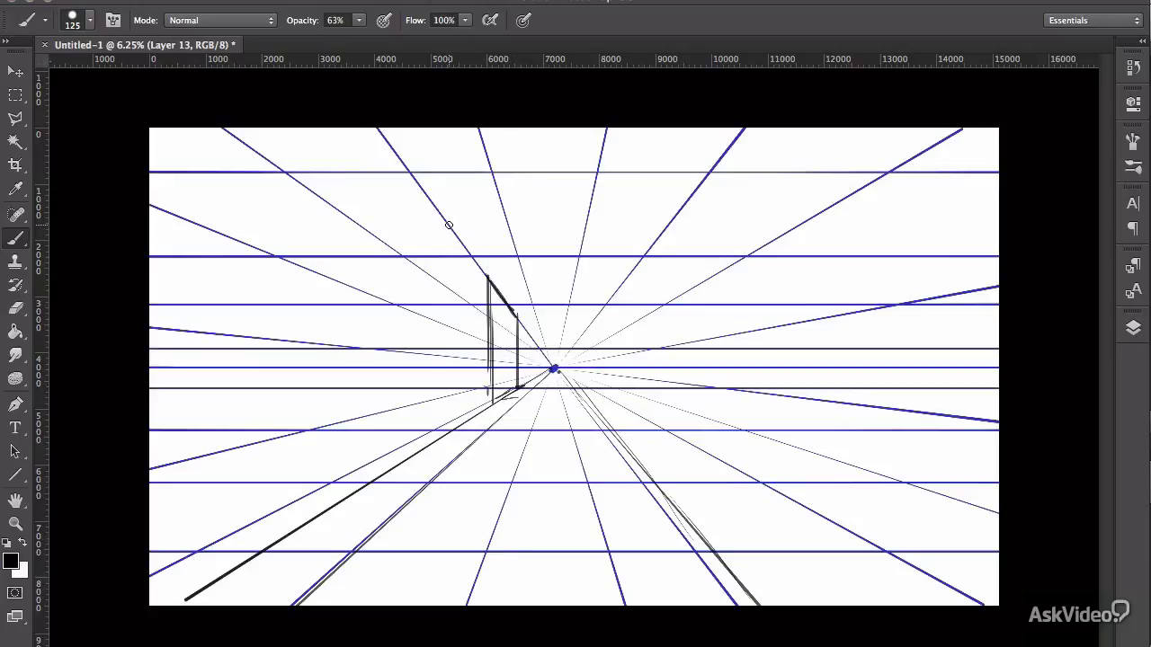
- Sketch a left-side building with a receding roofline and a hatched arched doorway
{"action": "left_click_drag", "start_coordinate": [449, 225], "coordinate": [464, 434]}
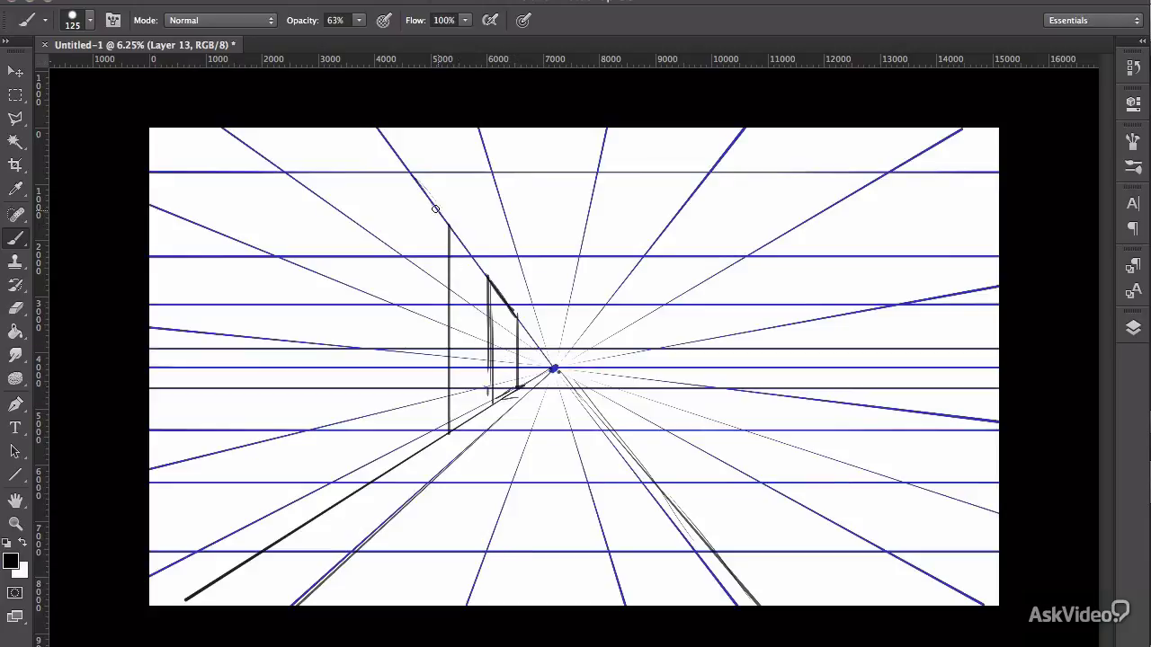
{"action": "mouse_move", "coordinate": [403, 167]}
{"action": "left_mouse_down"}
{"action": "mouse_move", "coordinate": [452, 228]}
{"action": "mouse_move", "coordinate": [403, 169]}
{"action": "mouse_move", "coordinate": [409, 460]}
{"action": "mouse_move", "coordinate": [424, 461]}
{"action": "mouse_move", "coordinate": [320, 379]}
{"action": "mouse_move", "coordinate": [332, 474]}
{"action": "mouse_move", "coordinate": [325, 419]}
{"action": "mouse_move", "coordinate": [281, 414]}
{"action": "mouse_move", "coordinate": [284, 507]}
{"action": "mouse_move", "coordinate": [279, 492]}
{"action": "mouse_move", "coordinate": [303, 478]}
{"action": "left_mouse_up"}
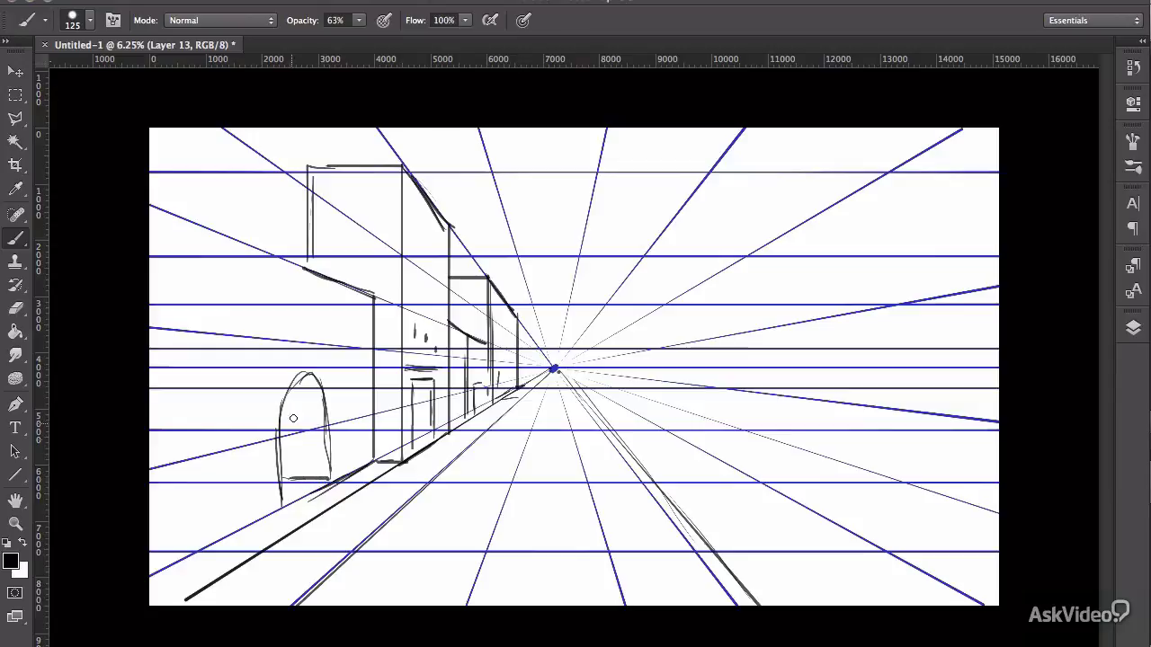
{"action": "mouse_move", "coordinate": [293, 418]}
{"action": "left_mouse_down"}
{"action": "mouse_move", "coordinate": [290, 428]}
{"action": "mouse_move", "coordinate": [301, 395]}
{"action": "left_mouse_up"}
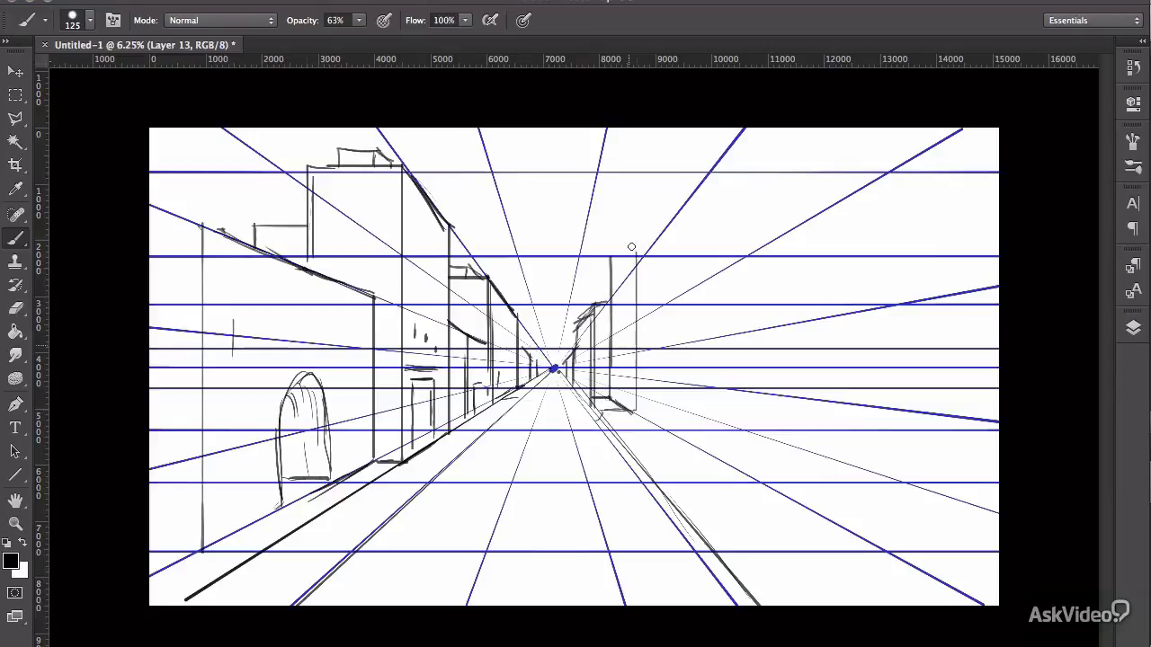
- Sketch right-side buildings with a spire, an arched doorway and the nearest corner and roofline
{"action": "mouse_move", "coordinate": [609, 263]}
{"action": "left_mouse_down"}
{"action": "mouse_move", "coordinate": [624, 220]}
{"action": "mouse_move", "coordinate": [636, 227]}
{"action": "mouse_move", "coordinate": [634, 204]}
{"action": "mouse_move", "coordinate": [702, 215]}
{"action": "mouse_move", "coordinate": [702, 254]}
{"action": "left_mouse_up"}
{"action": "mouse_move", "coordinate": [660, 434]}
{"action": "left_mouse_down"}
{"action": "mouse_move", "coordinate": [660, 161]}
{"action": "mouse_move", "coordinate": [679, 128]}
{"action": "mouse_move", "coordinate": [718, 460]}
{"action": "mouse_move", "coordinate": [703, 447]}
{"action": "mouse_move", "coordinate": [717, 460]}
{"action": "left_mouse_up"}
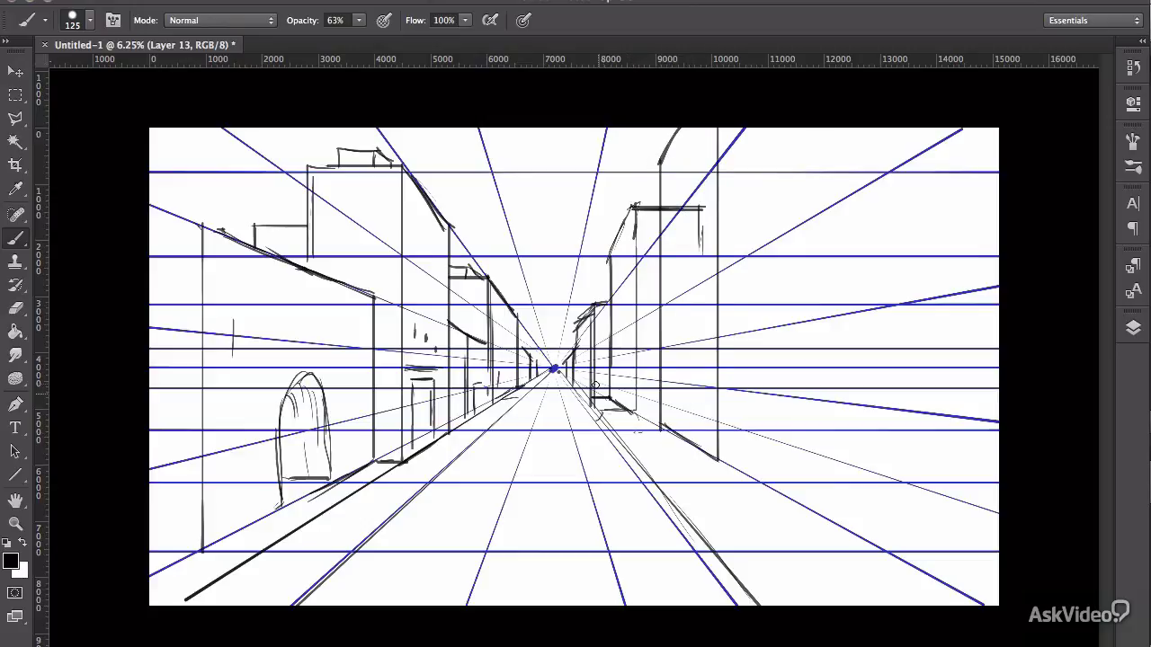
{"action": "mouse_move", "coordinate": [593, 398]}
{"action": "left_mouse_down"}
{"action": "mouse_move", "coordinate": [657, 407]}
{"action": "mouse_move", "coordinate": [666, 430]}
{"action": "mouse_move", "coordinate": [763, 484]}
{"action": "left_mouse_up"}
{"action": "mouse_move", "coordinate": [764, 485]}
{"action": "left_mouse_down"}
{"action": "mouse_move", "coordinate": [726, 105]}
{"action": "mouse_move", "coordinate": [791, 224]}
{"action": "mouse_move", "coordinate": [836, 200]}
{"action": "left_mouse_up"}
{"action": "left_click", "coordinate": [764, 129], "text": "shift"}
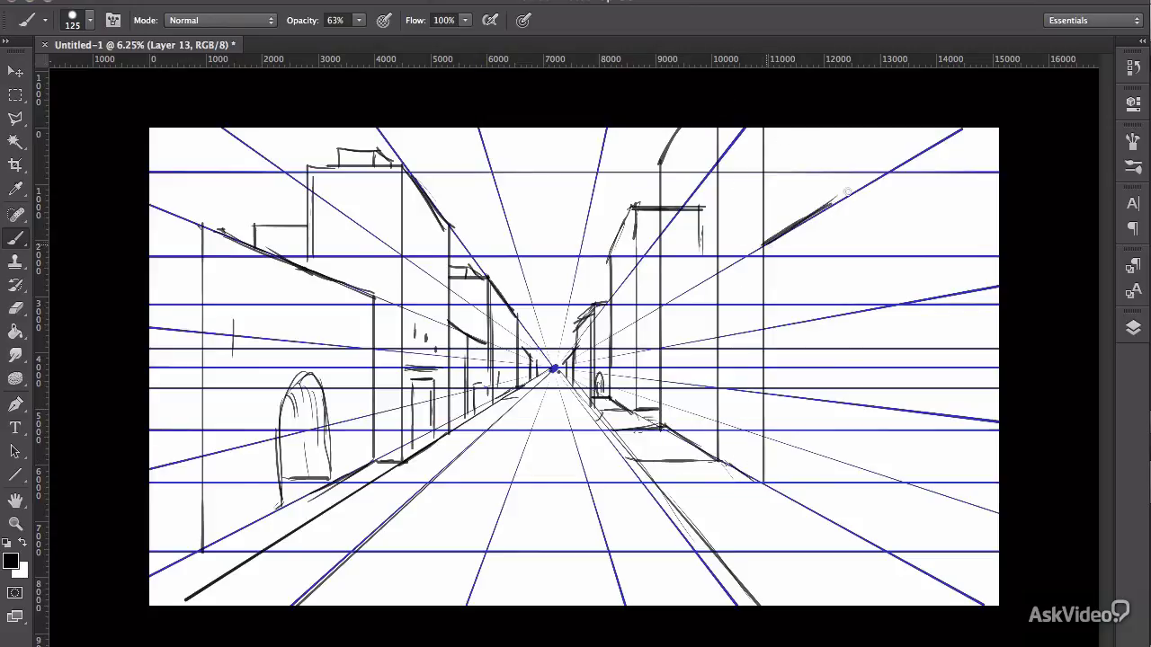
- Switch to the Move tool
{"action": "key", "text": "v"}
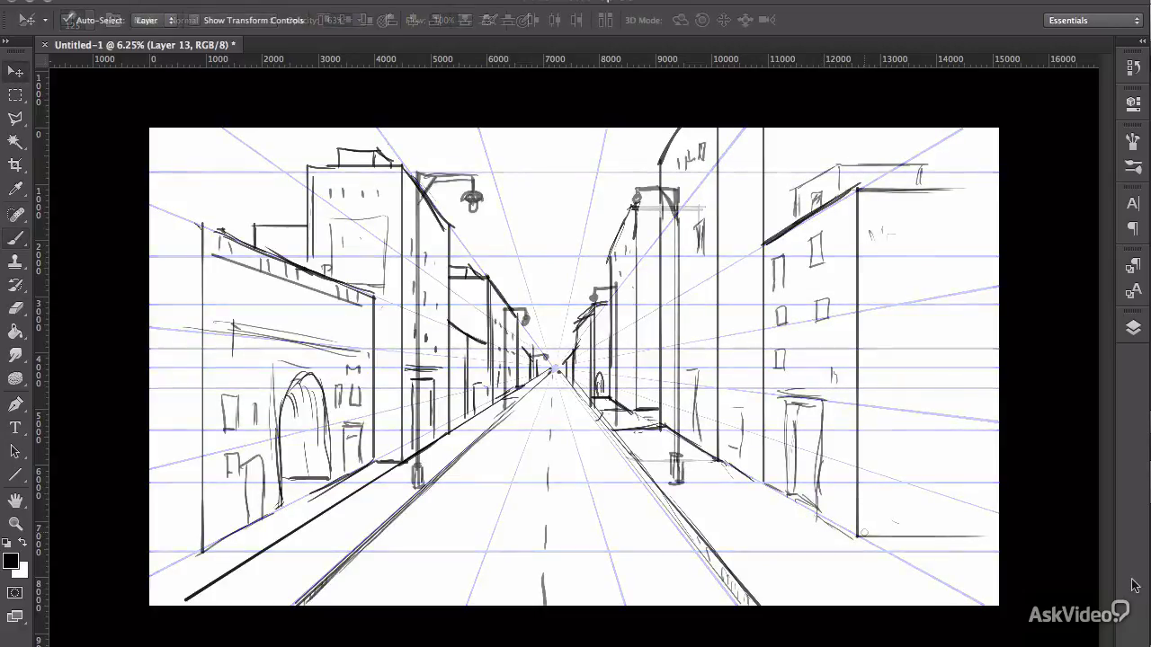